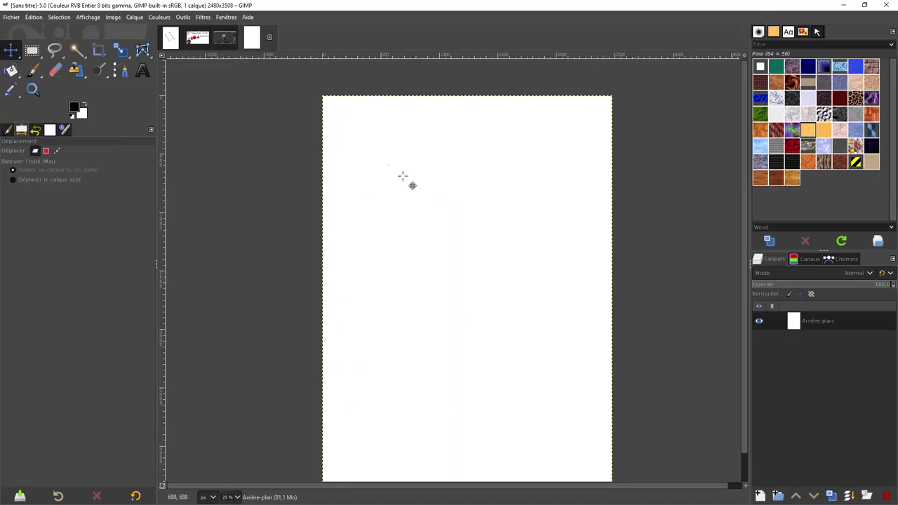
# Confirm GIMP 2.10.36 in About GIMP, close it, and bring up the Outils menu
pyautogui.click(248, 18)
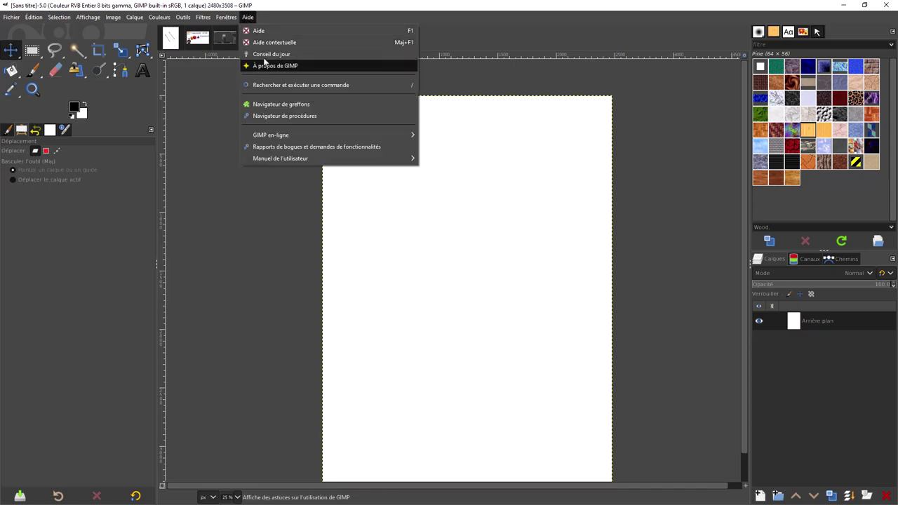
pyautogui.click(265, 63)
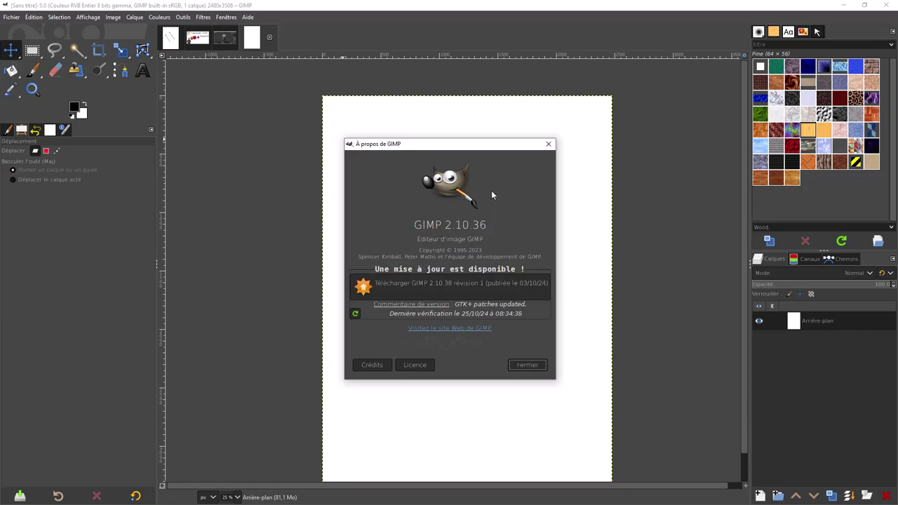
pyautogui.click(431, 285)
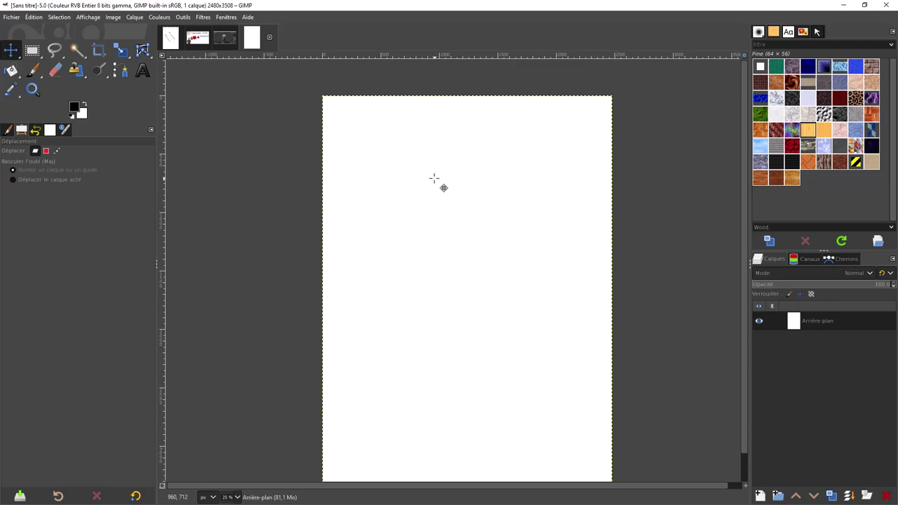
pyautogui.click(183, 17)
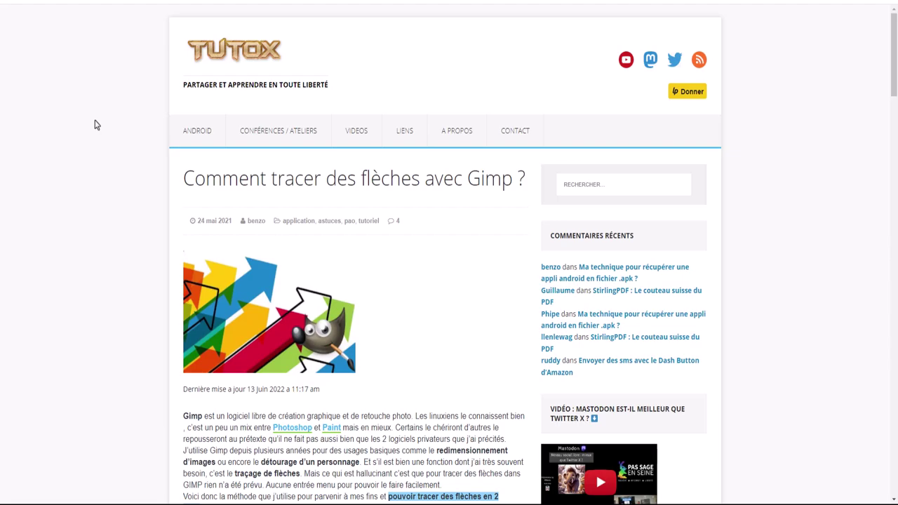
# Scroll the Tutox article down to the 'Télécharger le script' and 'Installer le script' sections
pyautogui.scroll(-3, 337, 232)
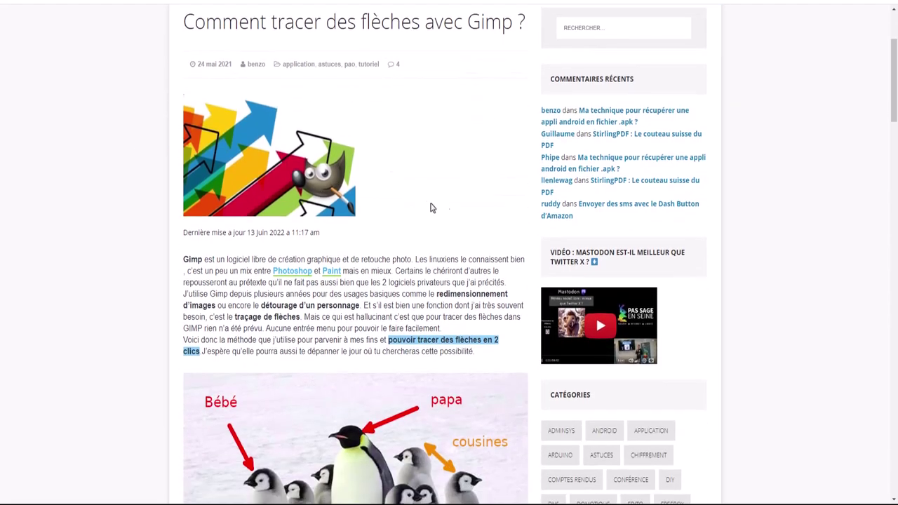
pyautogui.scroll(-2, 445, 140)
pyautogui.scroll(-4, 379, 137)
pyautogui.scroll(-1, 313, 135)
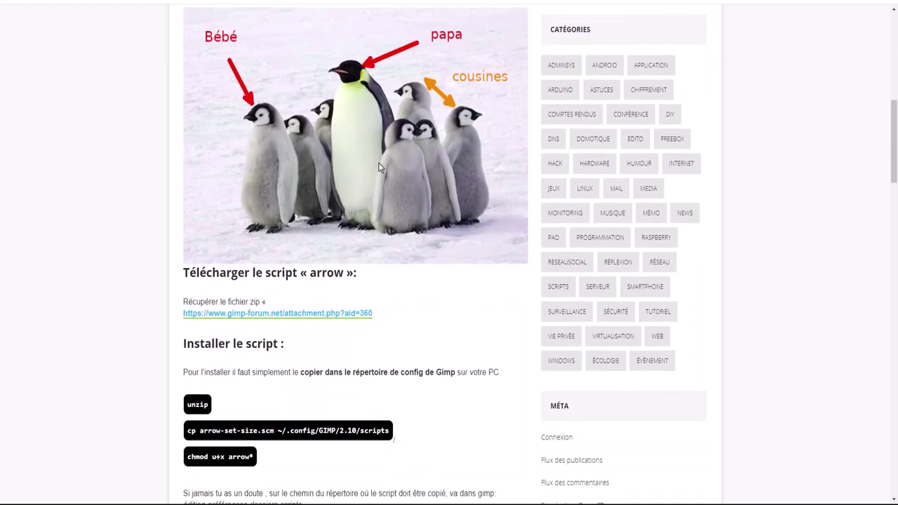
pyautogui.scroll(-3, 380, 166)
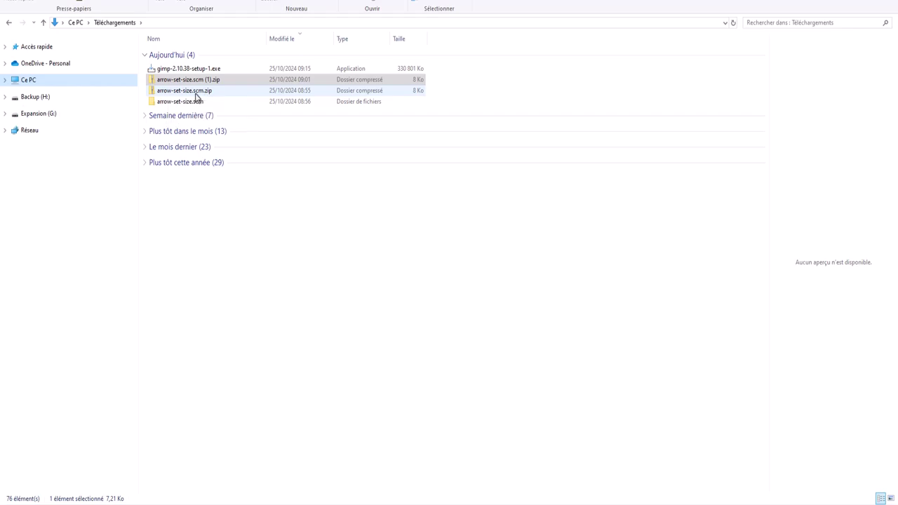
# Extract all of arrow-set-size.scm.zip, replacing the existing extracted file
pyautogui.click(197, 93)
pyautogui.rightClick(197, 94)
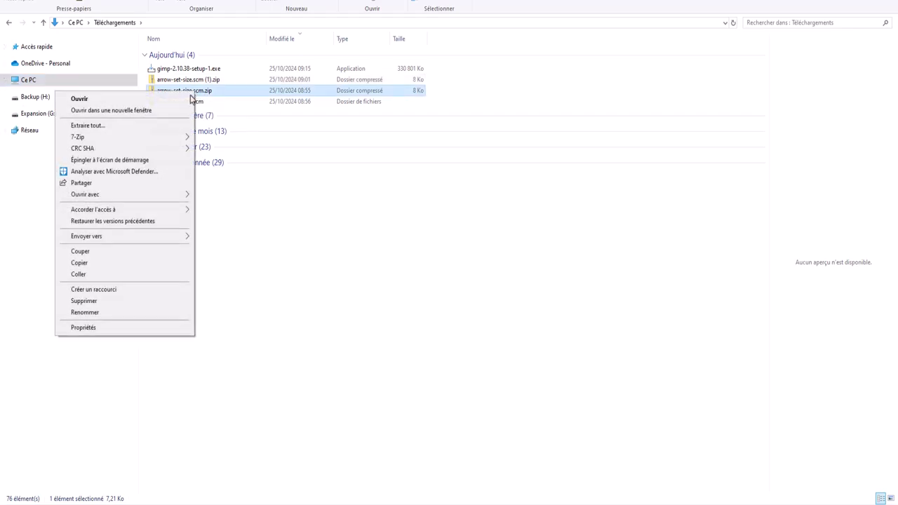
pyautogui.click(109, 128)
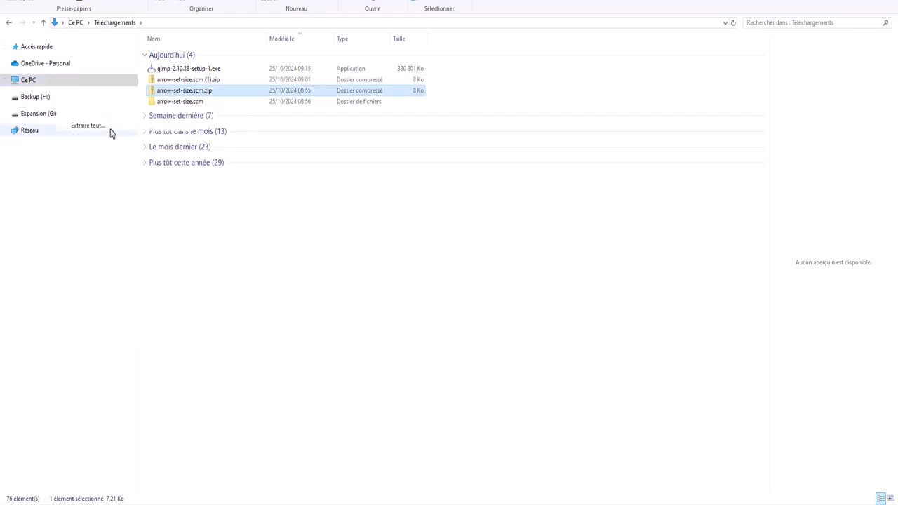
pyautogui.click(526, 329)
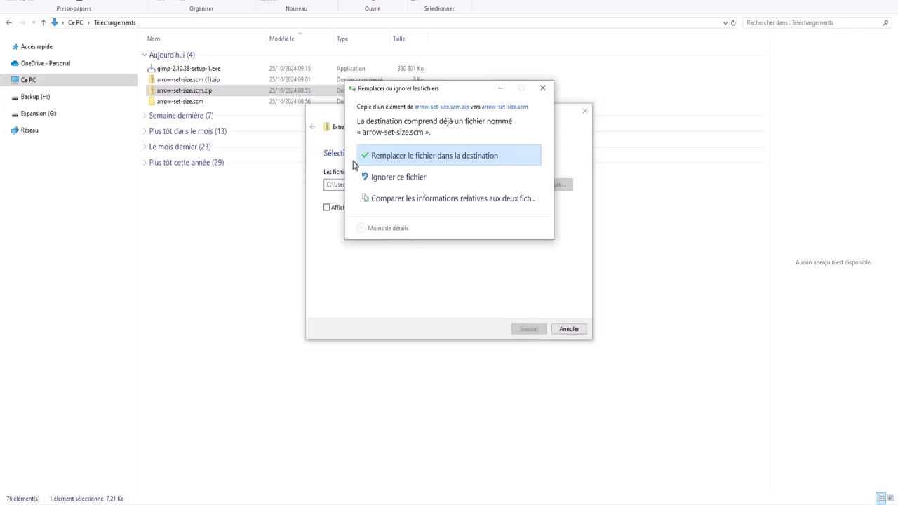
pyautogui.click(422, 163)
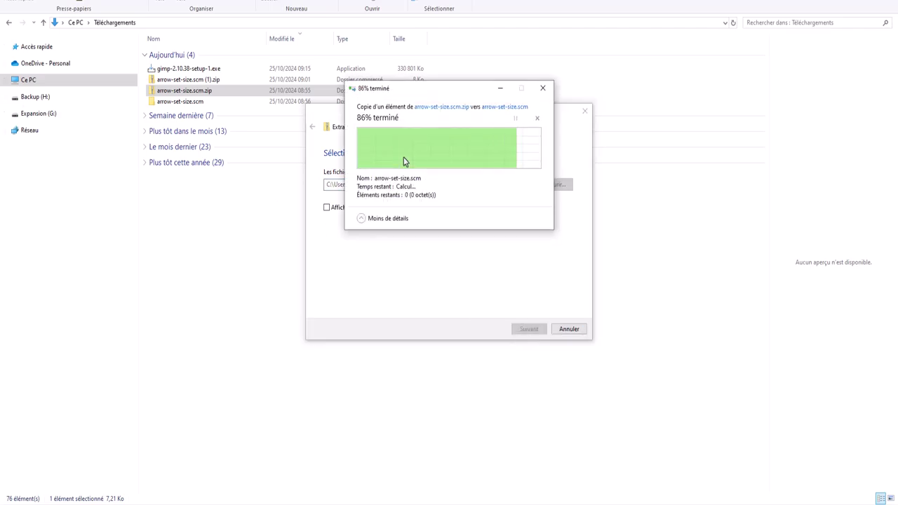
# Copy the arrow-set-size.scm script file from the extracted folder
pyautogui.doubleClick(184, 103)
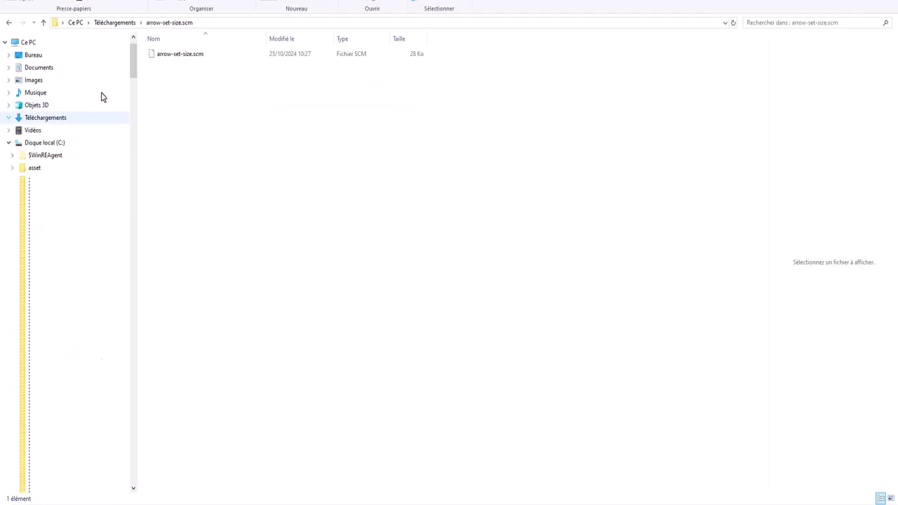
pyautogui.click(197, 58)
pyautogui.rightClick(197, 58)
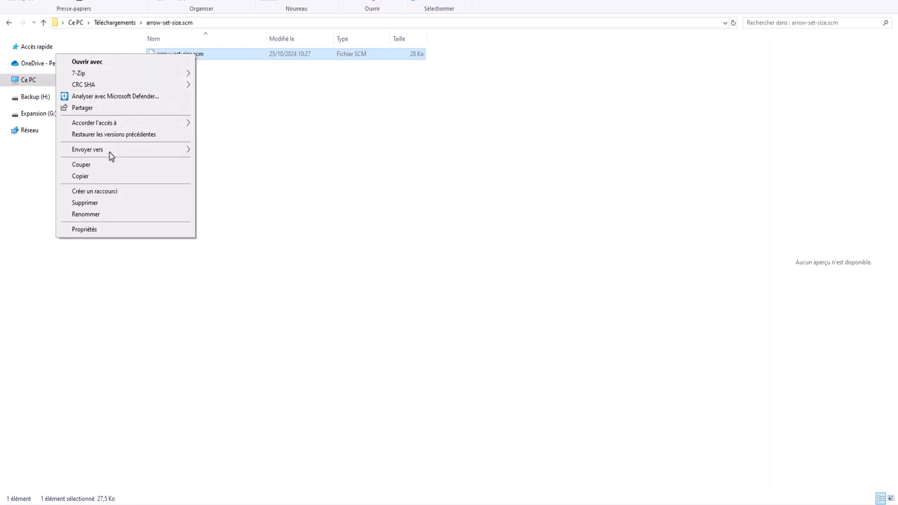
pyautogui.click(105, 176)
pyautogui.click(239, 151)
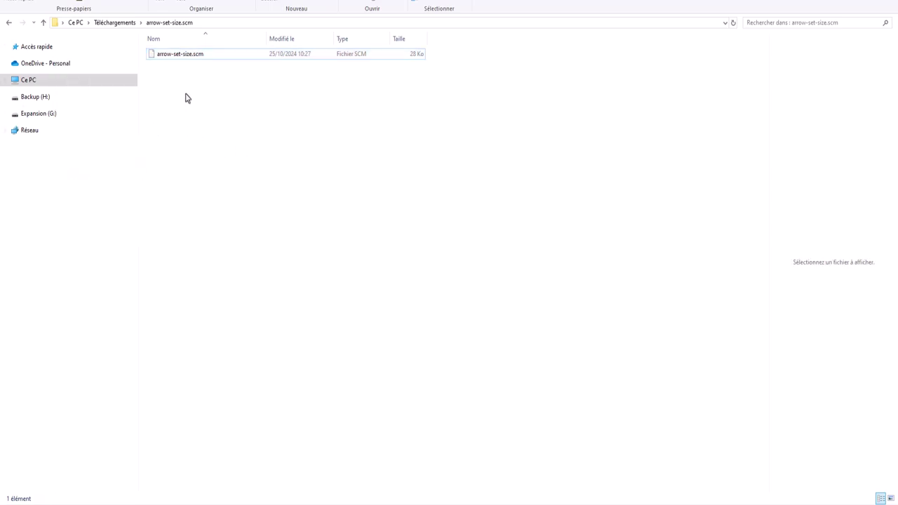
# Open C:\Programmes and launch the GIMP 2 folder in a new window
pyautogui.click(32, 87)
pyautogui.click(213, 132)
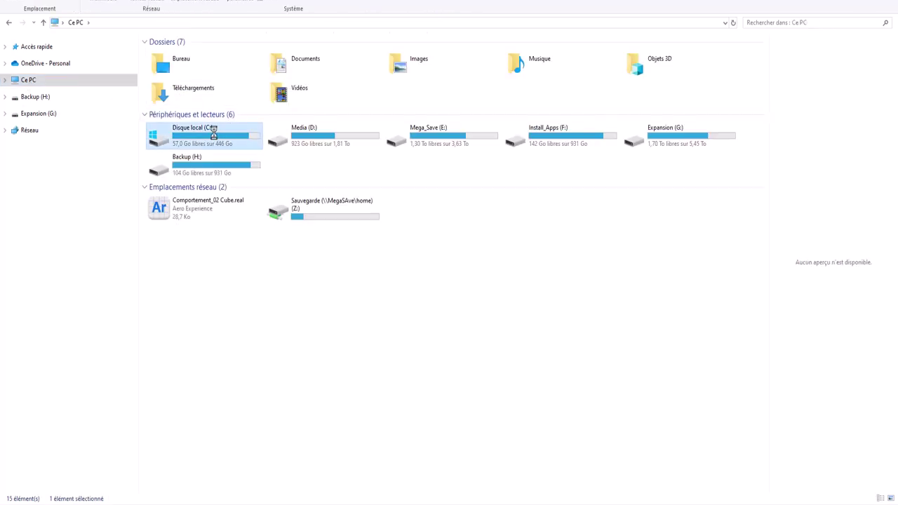
pyautogui.doubleClick(214, 133)
pyautogui.doubleClick(174, 130)
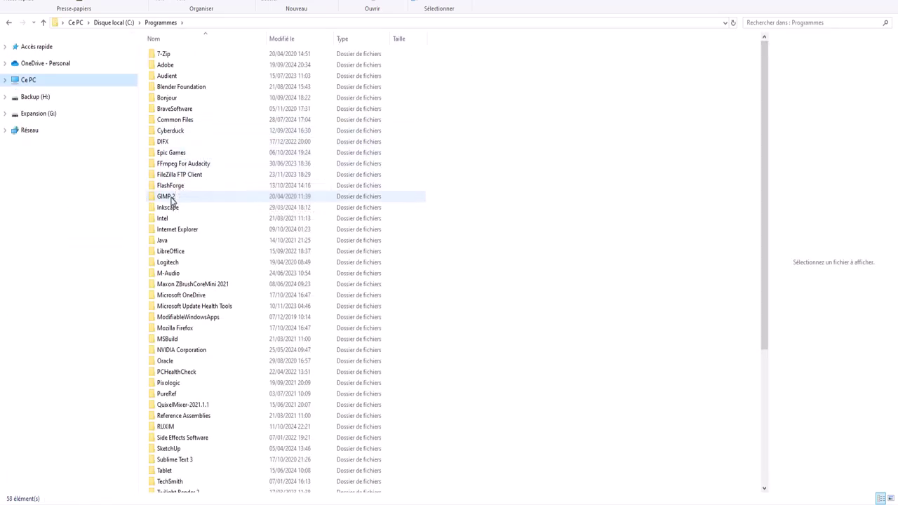
pyautogui.click(172, 199)
pyautogui.rightClick(172, 199)
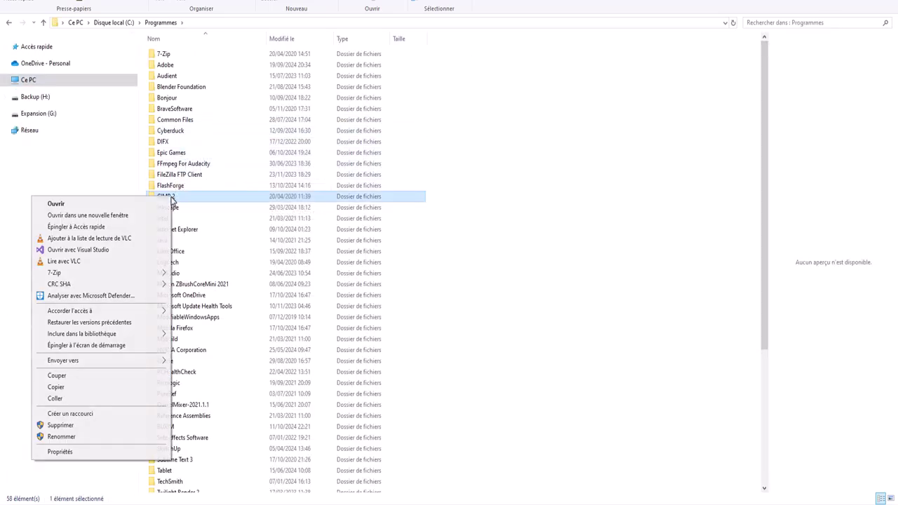
pyautogui.click(134, 213)
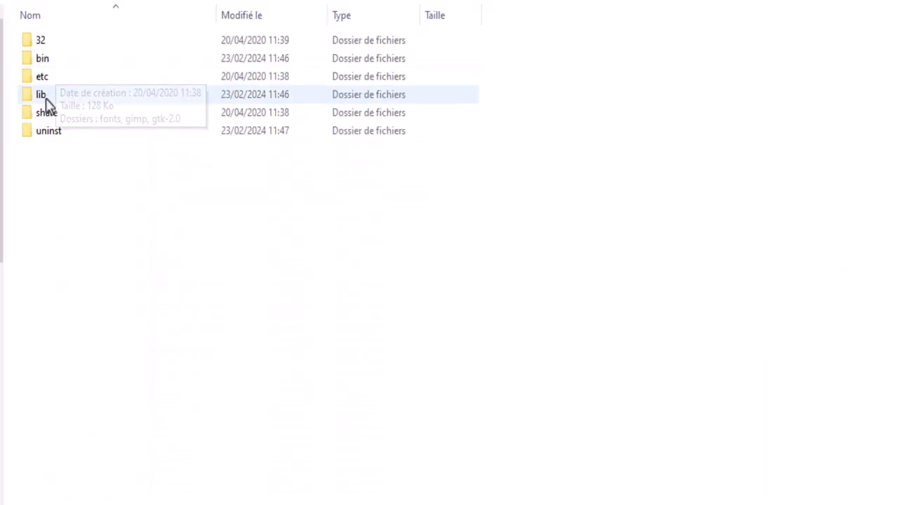
# Go into share > gimp > 2.0 > scripts inside GIMP 2
pyautogui.doubleClick(56, 118)
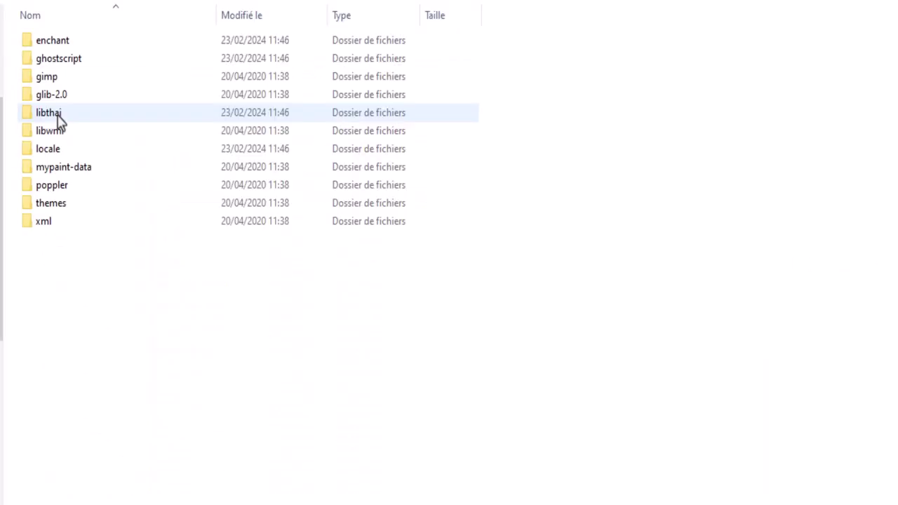
pyautogui.doubleClick(52, 79)
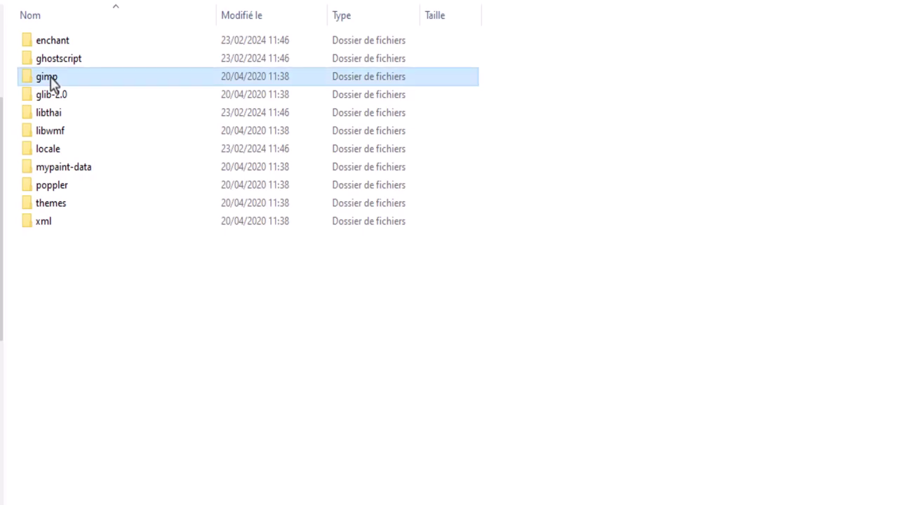
pyautogui.doubleClick(43, 42)
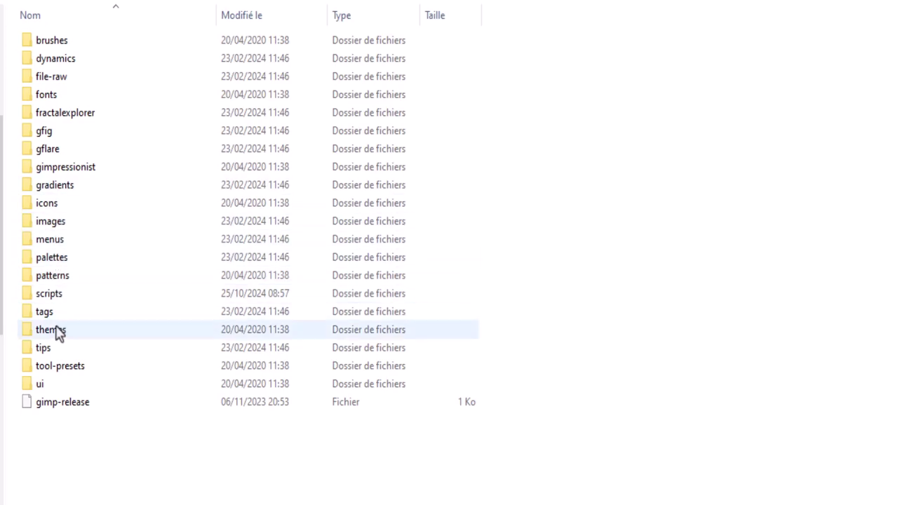
pyautogui.click(59, 299)
pyautogui.doubleClick(59, 298)
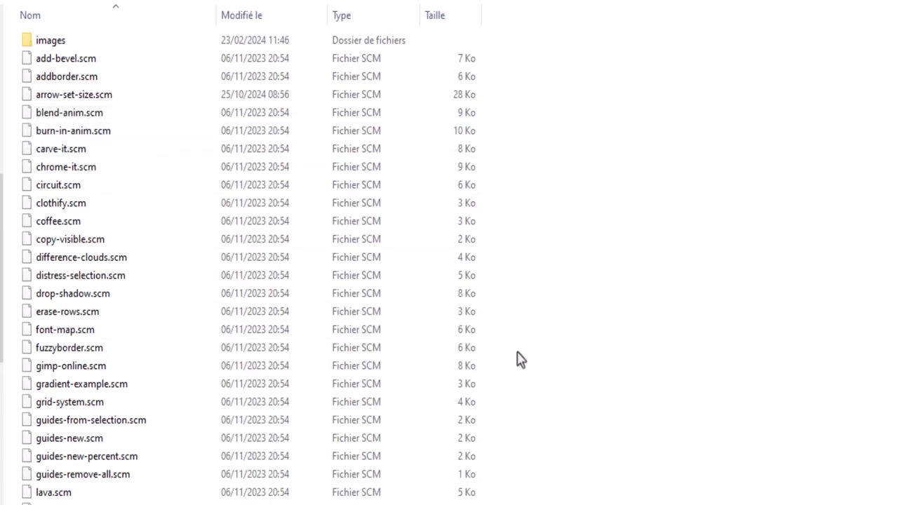
# Paste arrow-set-size.scm into scripts, replacing the old copy with administrator approval
pyautogui.hotkey('ctrl', 'v')
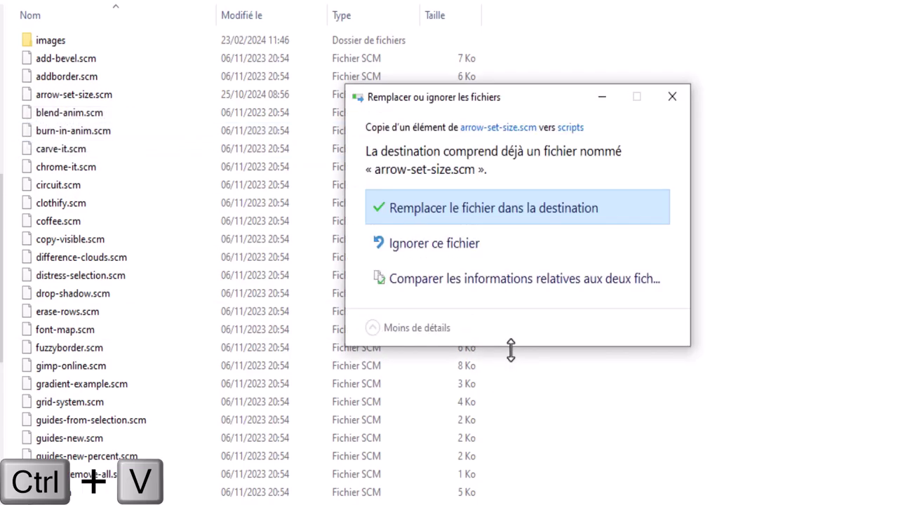
pyautogui.click(494, 221)
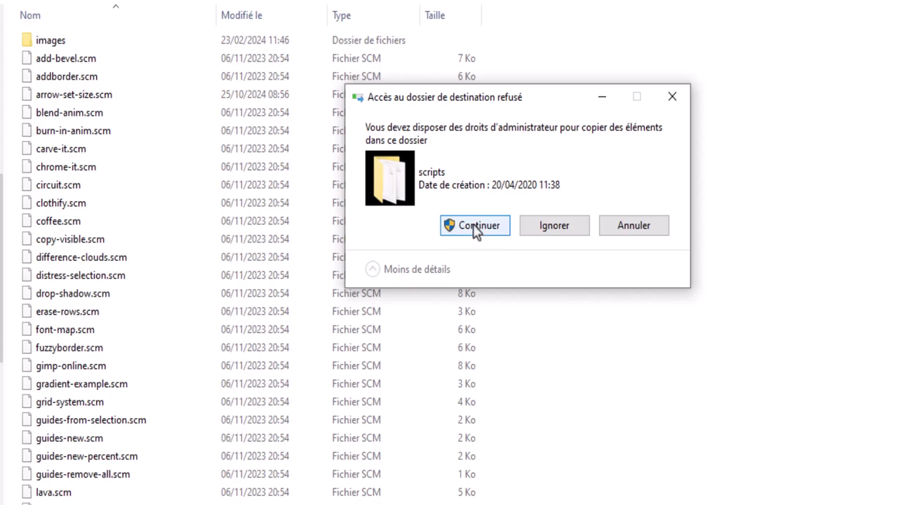
pyautogui.click(480, 228)
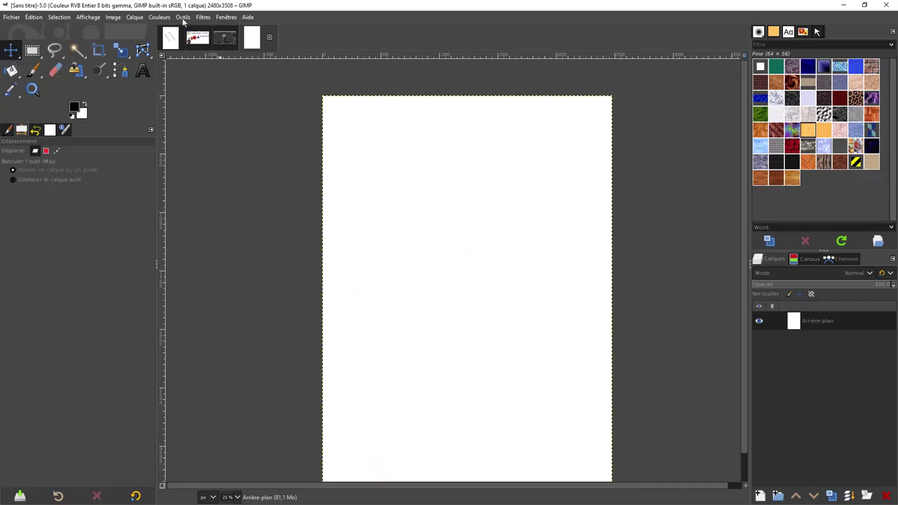
pyautogui.click(183, 18)
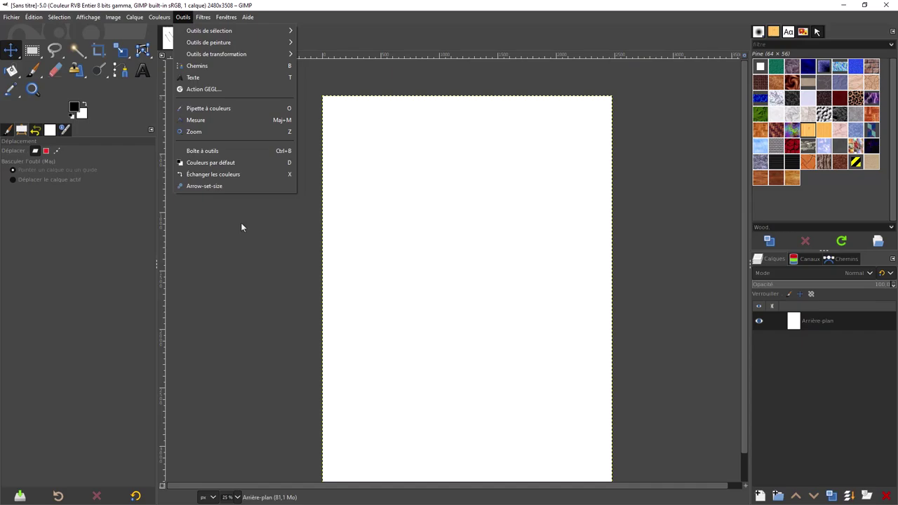
pyautogui.press('Escape')
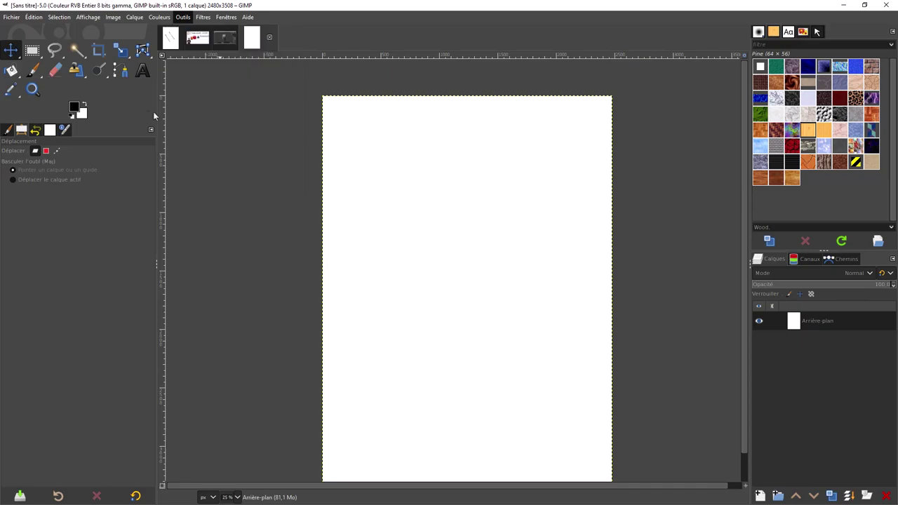
# Draw a two-point diagonal path on the blank canvas with the Paths tool
pyautogui.click(121, 71)
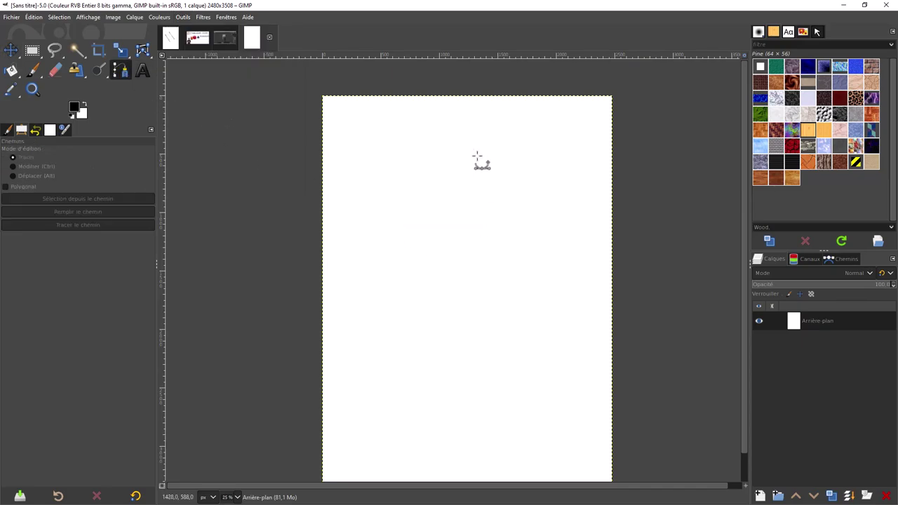
pyautogui.click(370, 200)
pyautogui.click(490, 341)
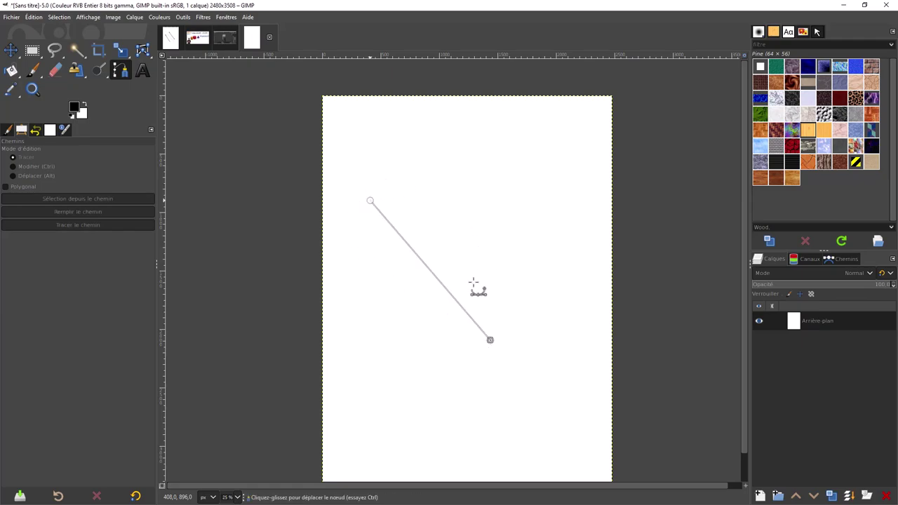